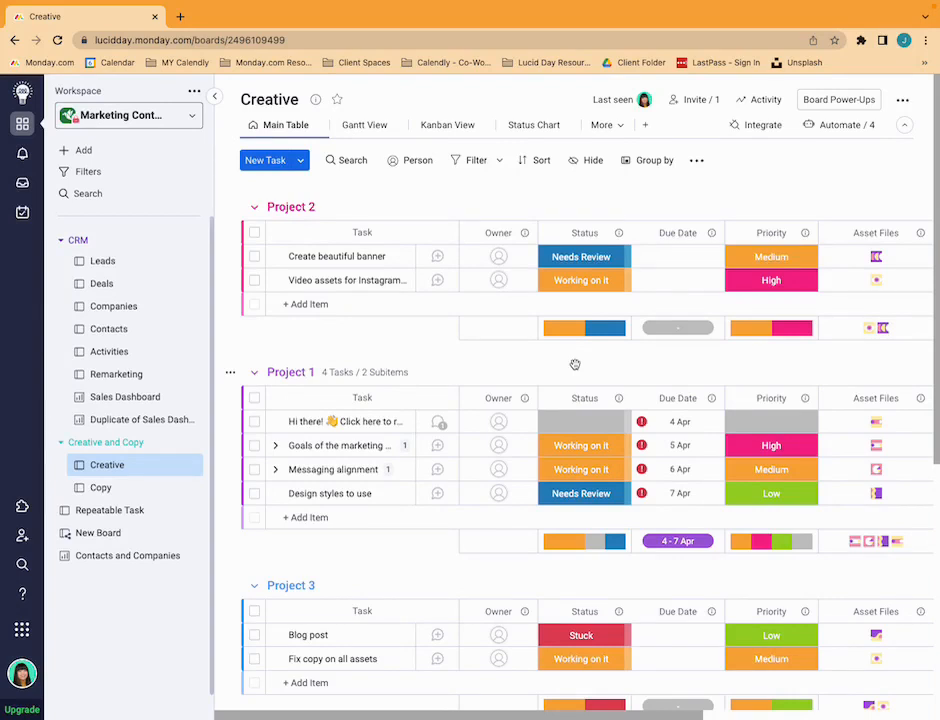
Step: Start a new custom automation on the Creative board that triggers when an item is created
{"action": "left_click", "coordinate": [840, 127]}
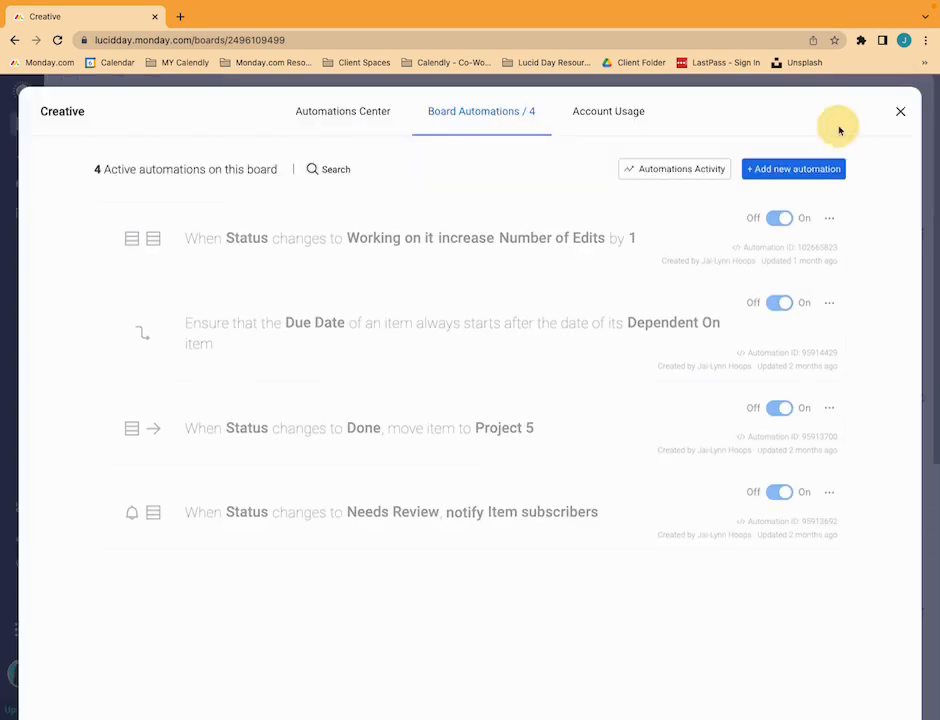
{"action": "left_click", "coordinate": [800, 170]}
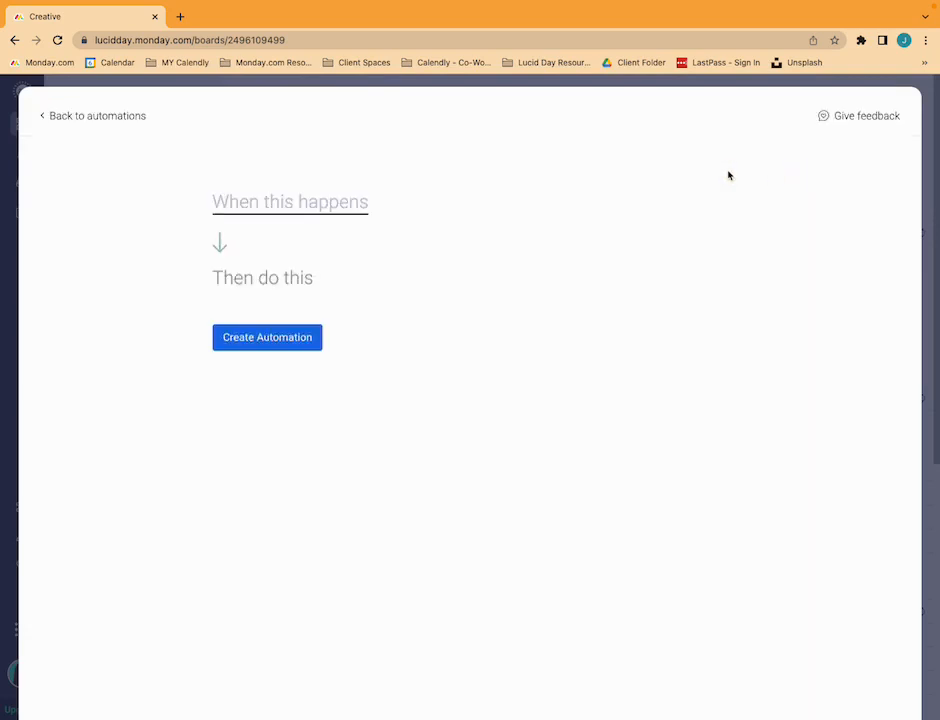
{"action": "left_click", "coordinate": [316, 207]}
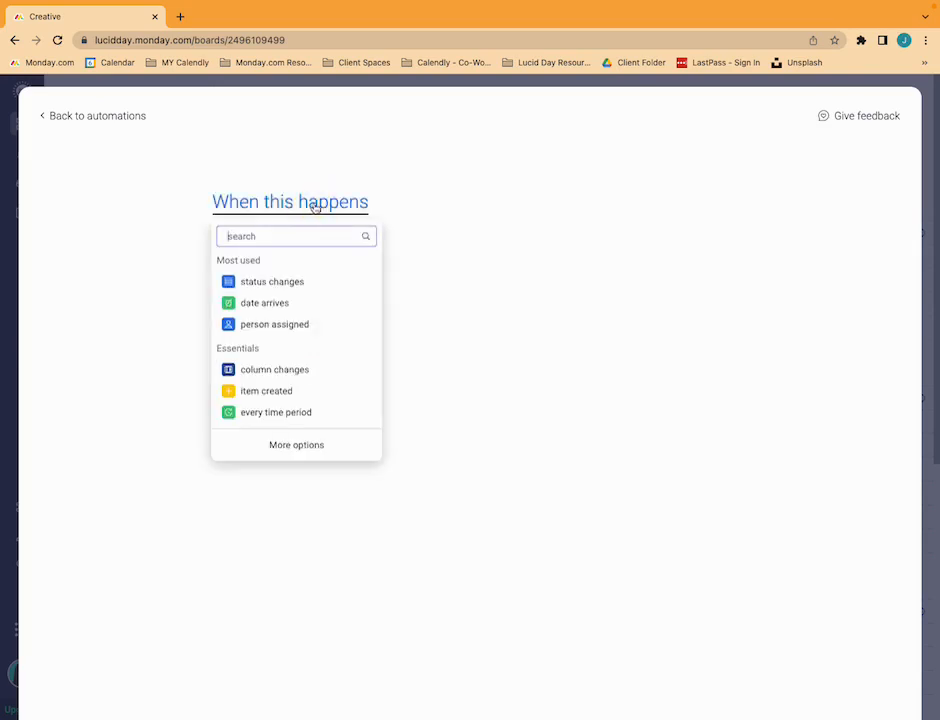
{"action": "left_click", "coordinate": [274, 392]}
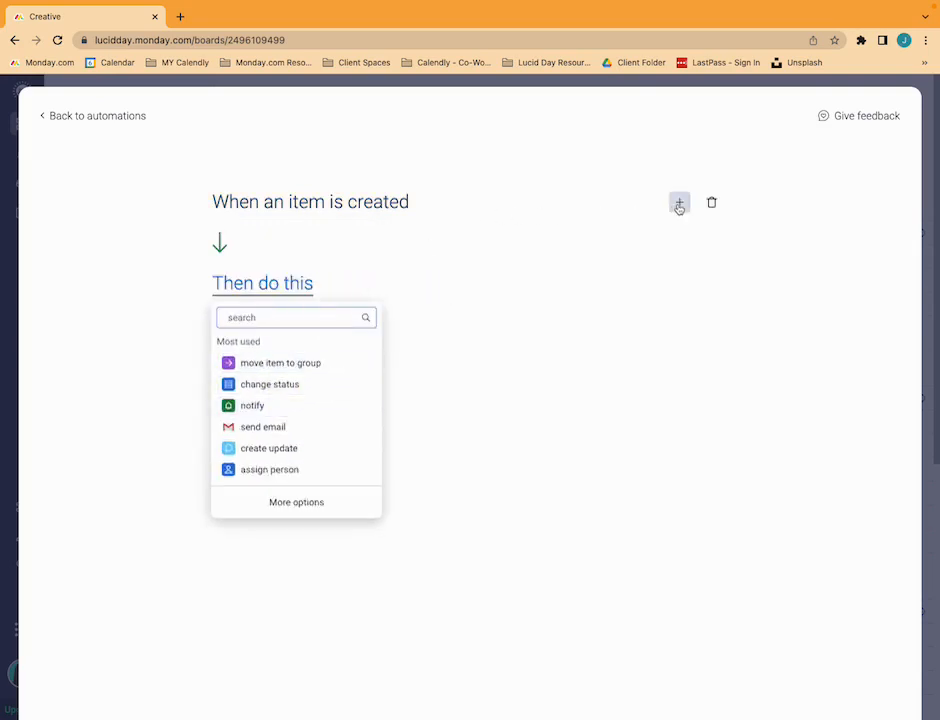
Step: Add a condition to the trigger so that it applies only if the item is in the Project 1 group
{"action": "left_click", "coordinate": [679, 204]}
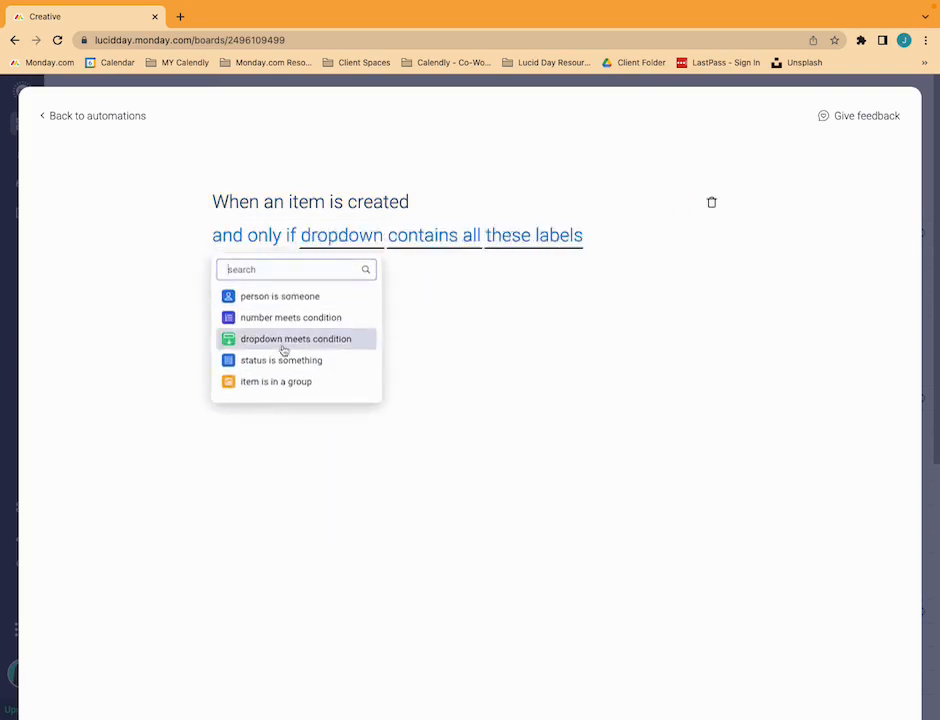
{"action": "left_click", "coordinate": [266, 384]}
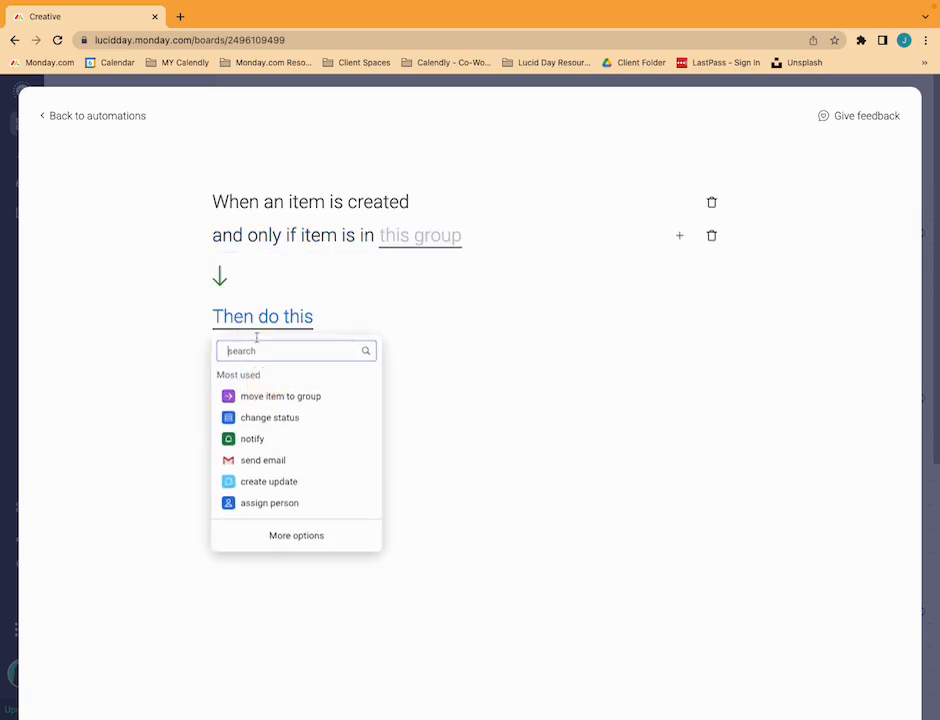
{"action": "left_click", "coordinate": [422, 237]}
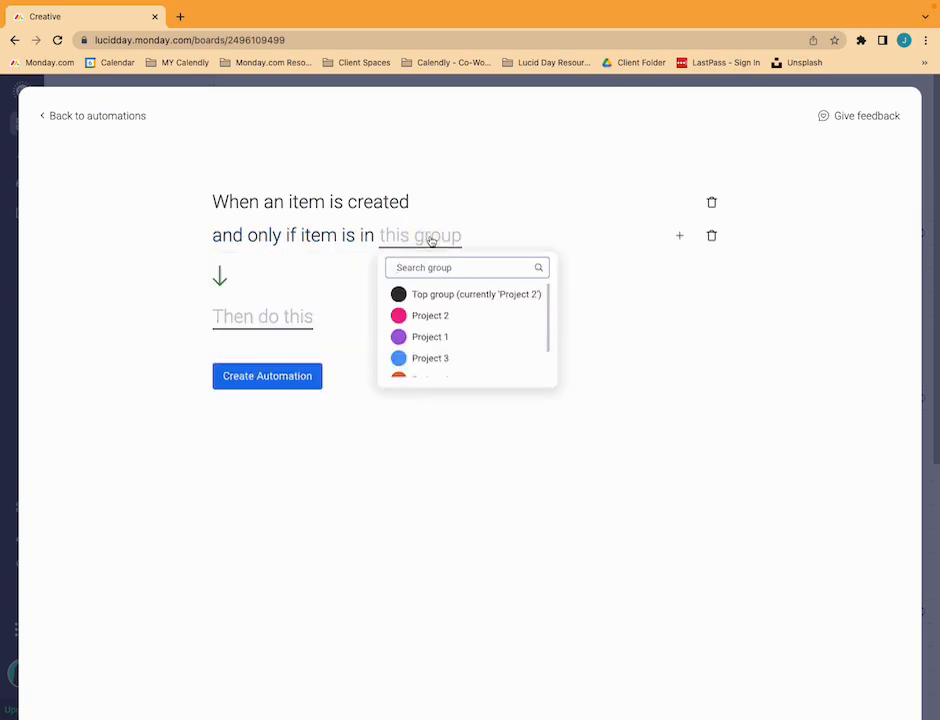
{"action": "scroll", "coordinate": [443, 336], "scroll_direction": "down", "scroll_amount": 1}
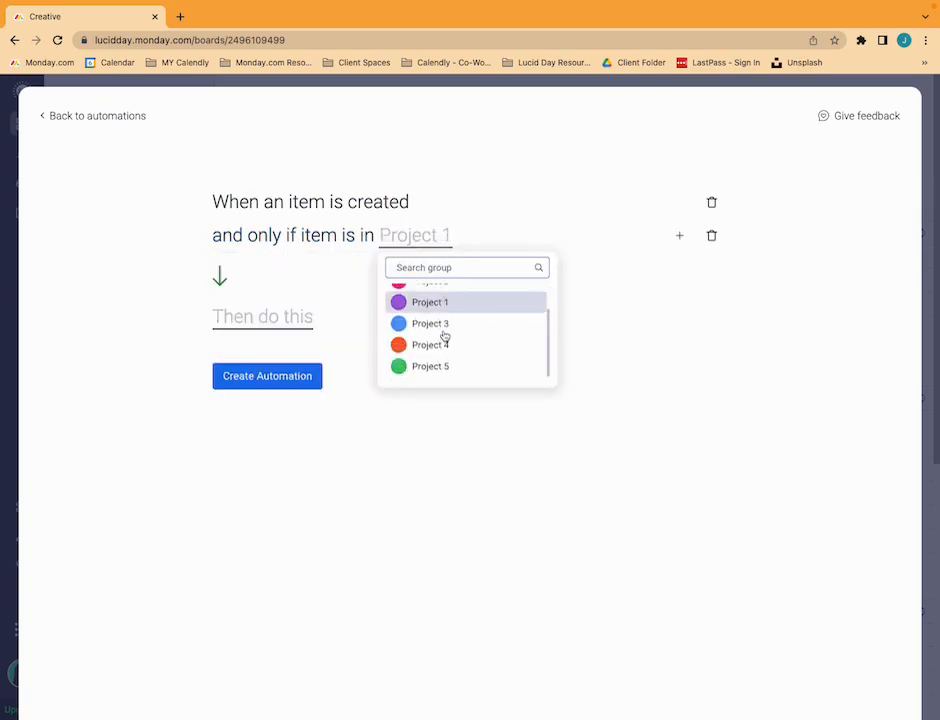
{"action": "scroll", "coordinate": [430, 345], "scroll_direction": "up", "scroll_amount": 1}
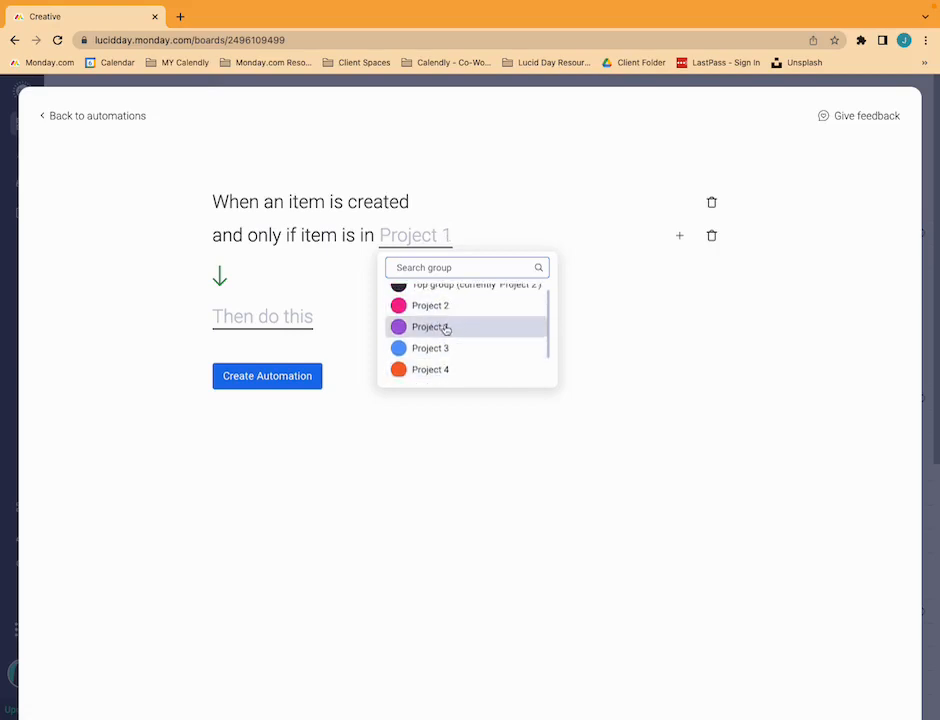
{"action": "left_click", "coordinate": [441, 330]}
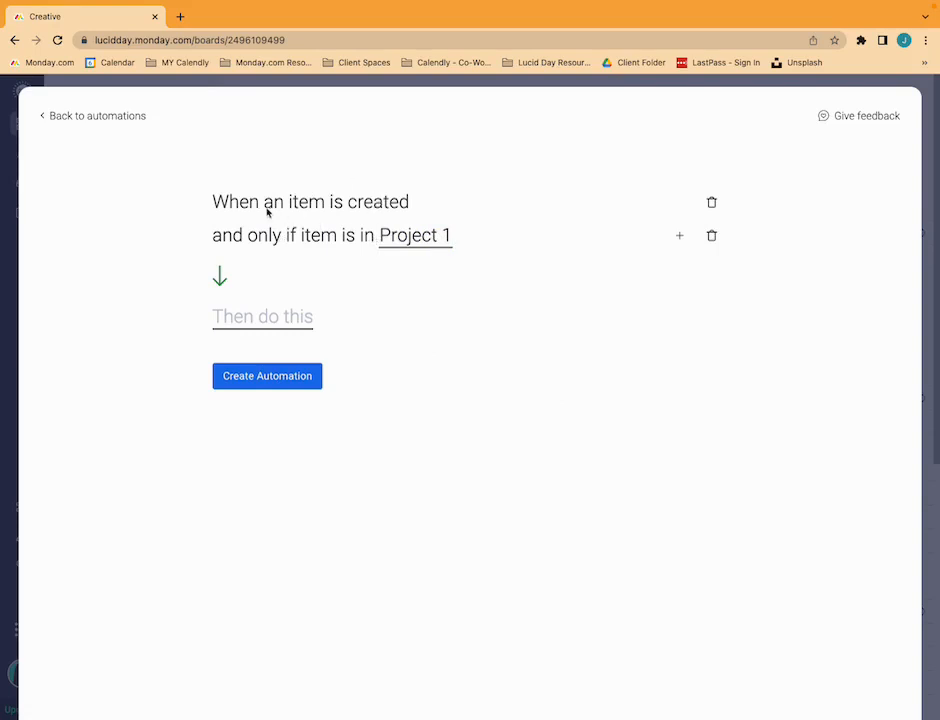
Step: Add an action setting Status to Needs Review, create the automation and return to the board
{"action": "left_click", "coordinate": [243, 318]}
{"action": "left_click", "coordinate": [271, 420]}
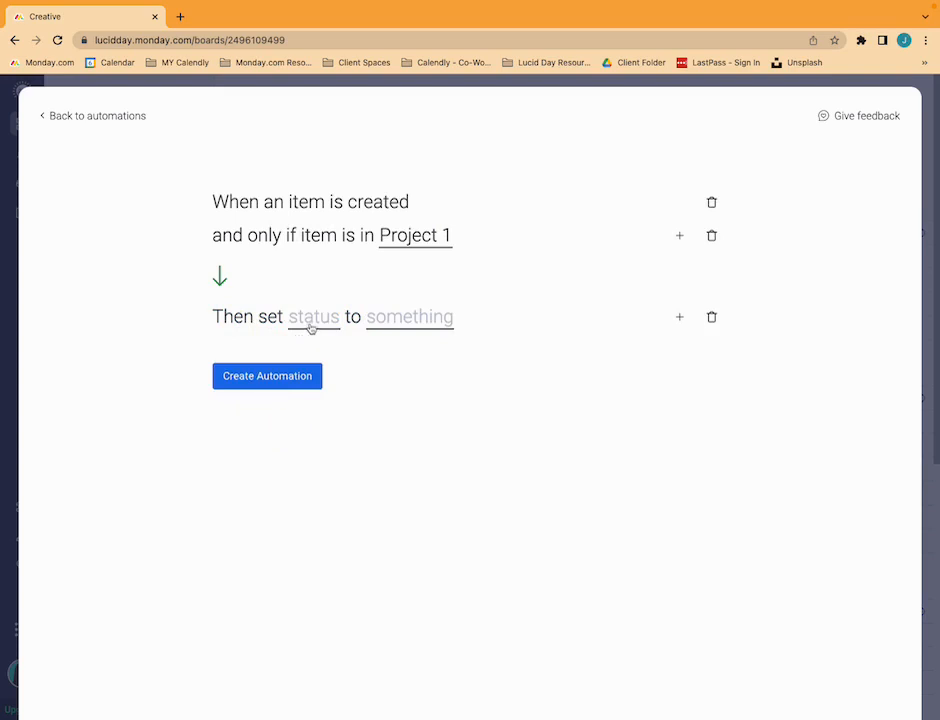
{"action": "left_click", "coordinate": [313, 320]}
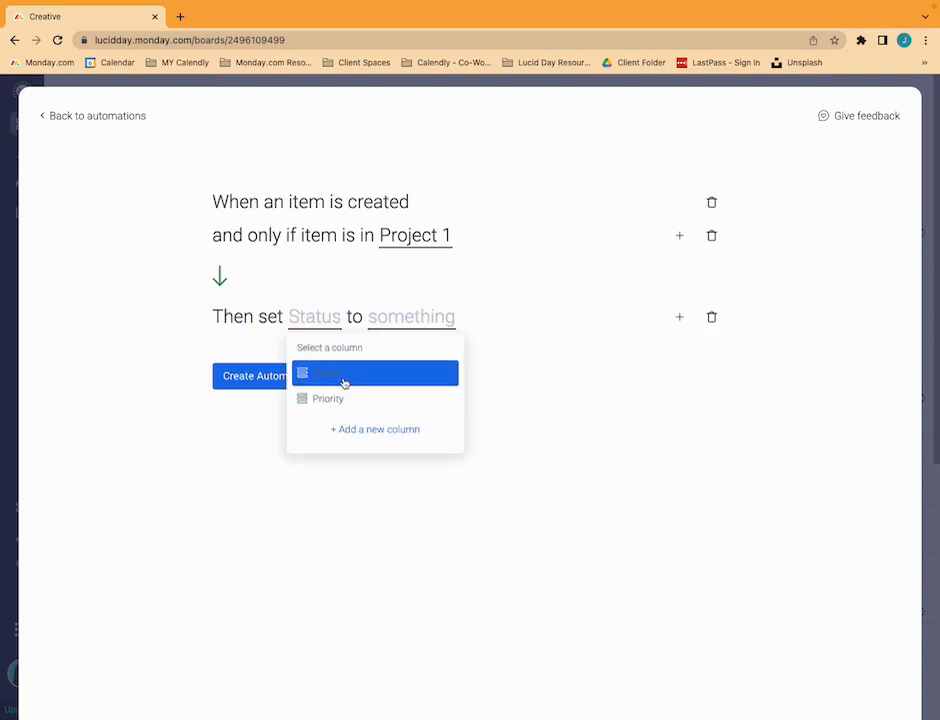
{"action": "left_click", "coordinate": [343, 382]}
{"action": "left_click", "coordinate": [399, 320]}
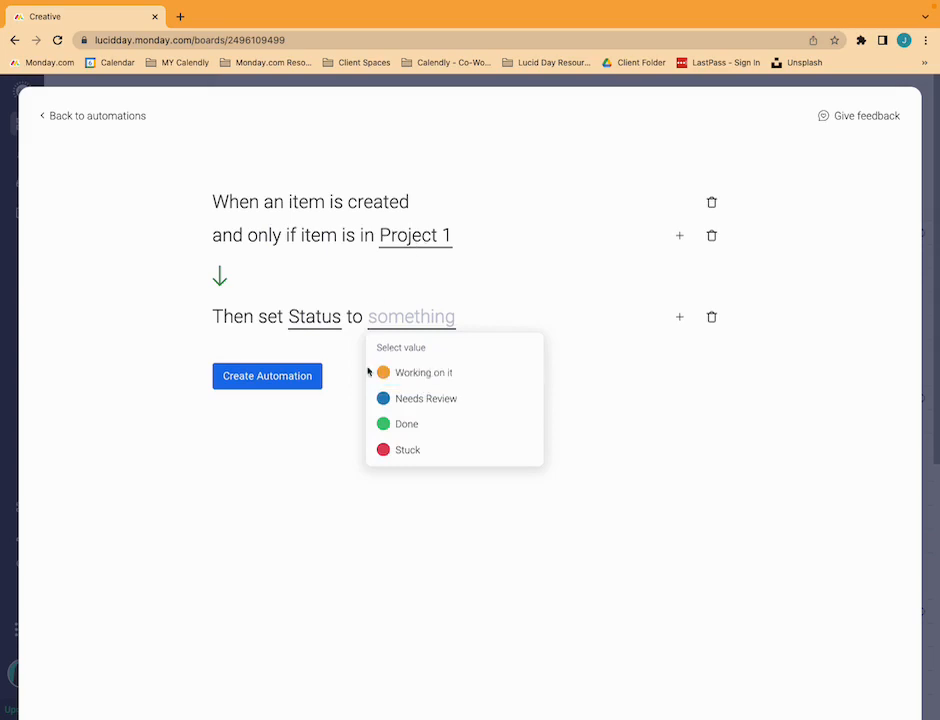
{"action": "left_click", "coordinate": [414, 402]}
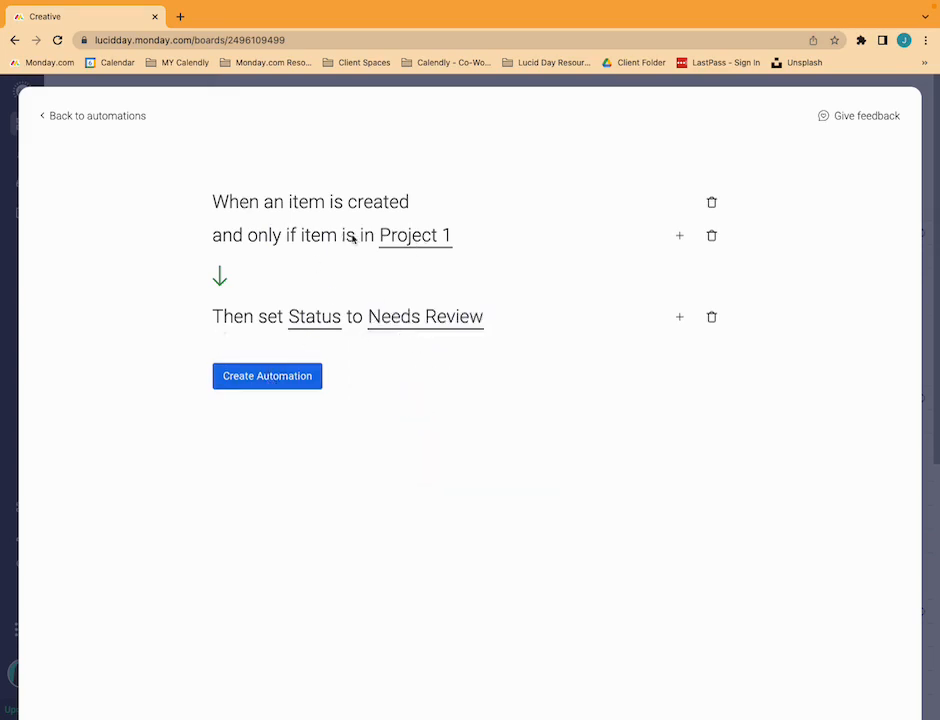
{"action": "left_click", "coordinate": [286, 380]}
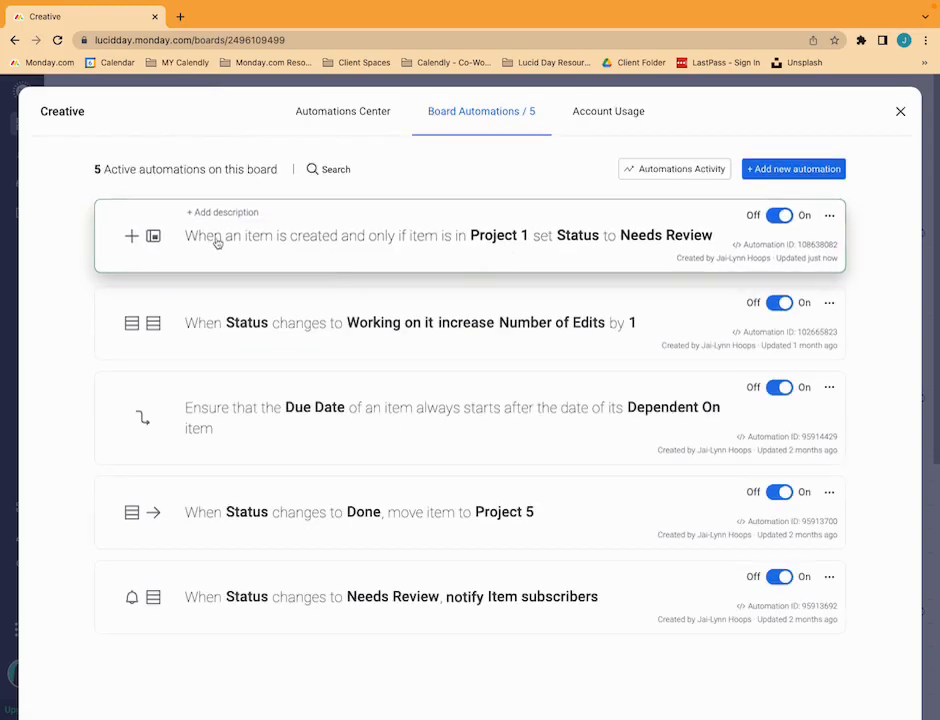
{"action": "left_click", "coordinate": [901, 112]}
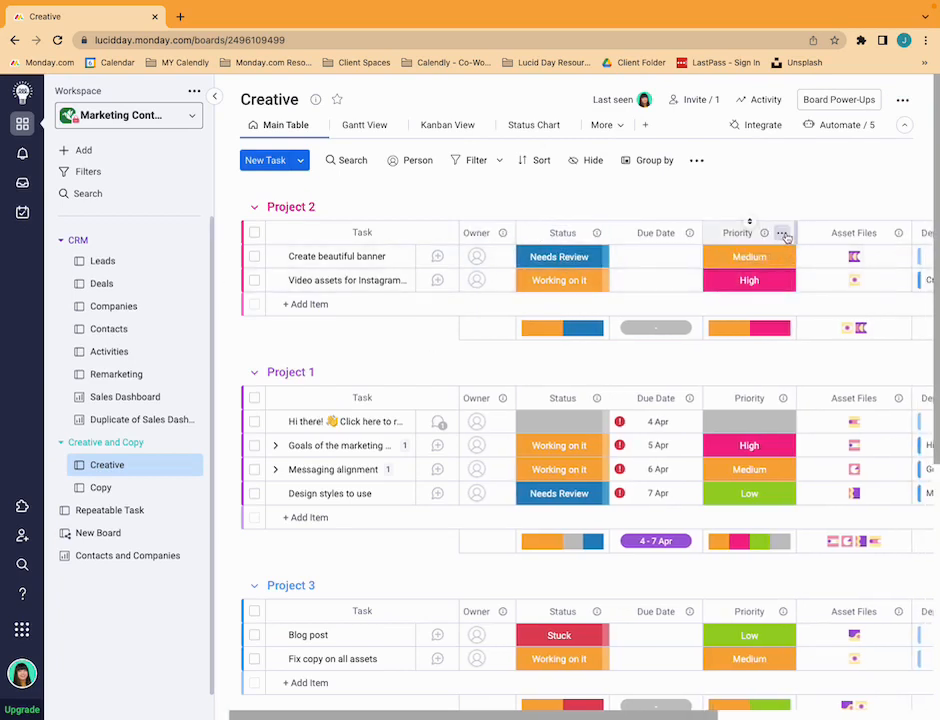
Step: Sort the board's tasks by Due Date in ascending and descending order, and finally by Priority instead
{"action": "left_click", "coordinate": [785, 235]}
{"action": "left_click", "coordinate": [751, 200]}
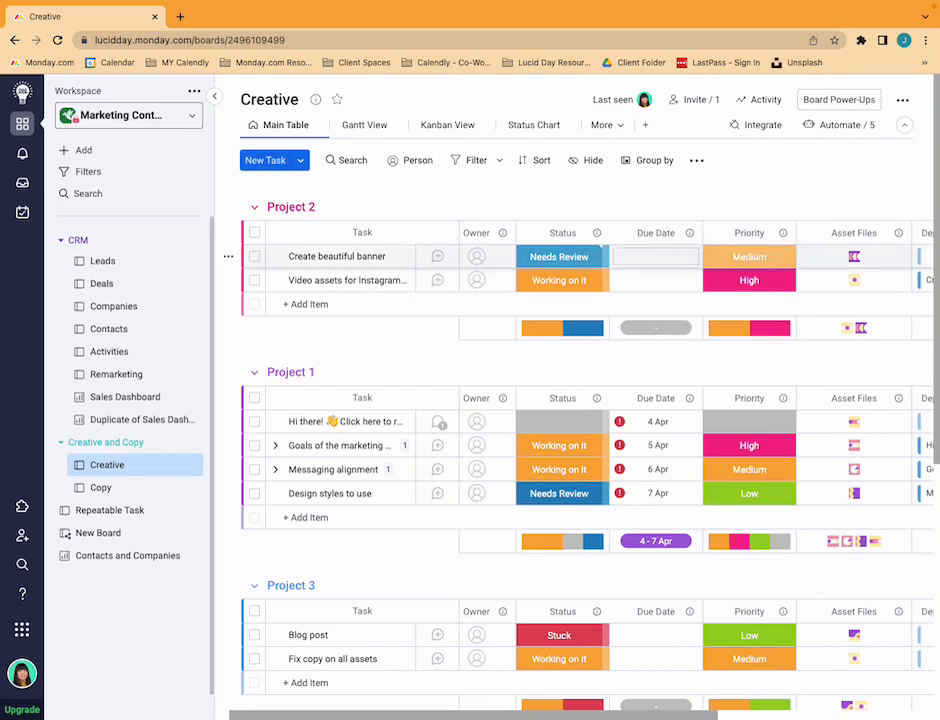
{"action": "left_click", "coordinate": [656, 223]}
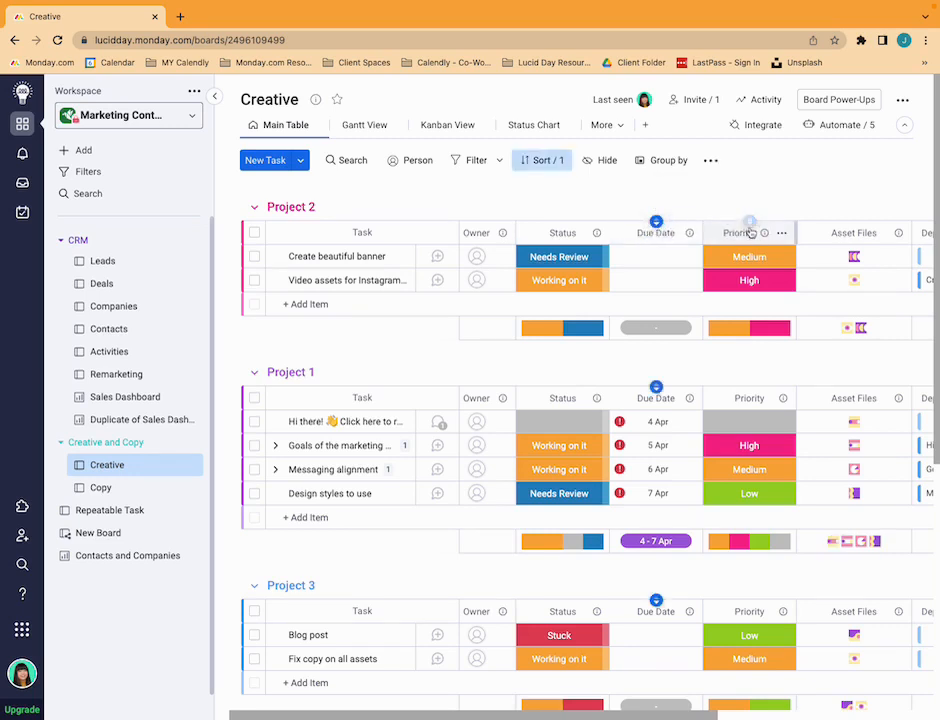
{"action": "left_click", "coordinate": [656, 222]}
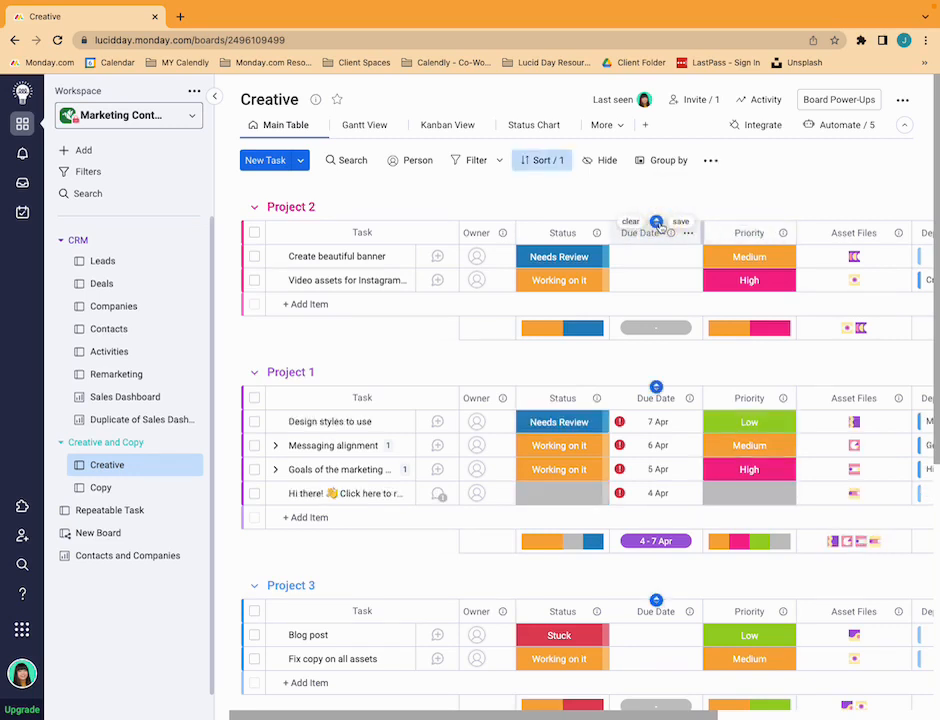
{"action": "left_click", "coordinate": [750, 222]}
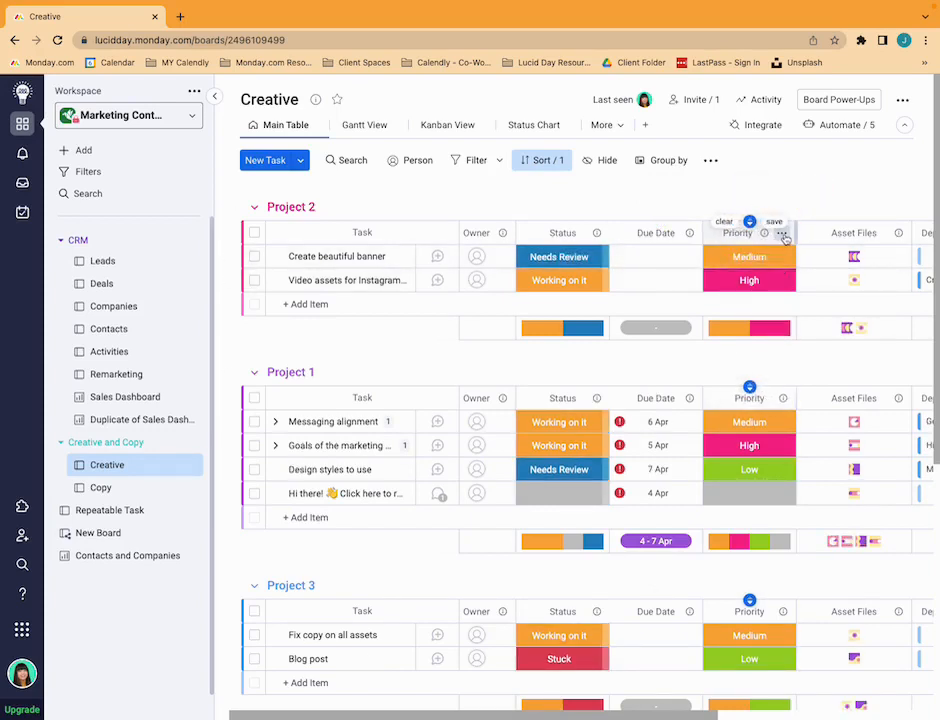
Step: Customize the Priority column by reordering its labels to High, Medium, Low
{"action": "left_click", "coordinate": [783, 233]}
{"action": "mouse_move", "coordinate": [672, 298]}
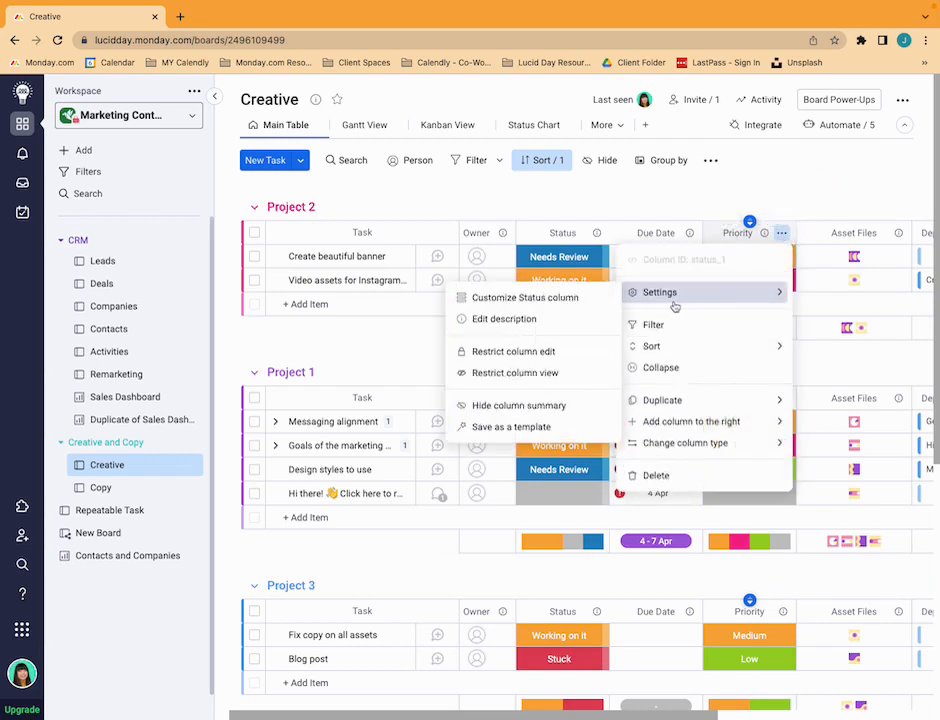
{"action": "left_click", "coordinate": [555, 299]}
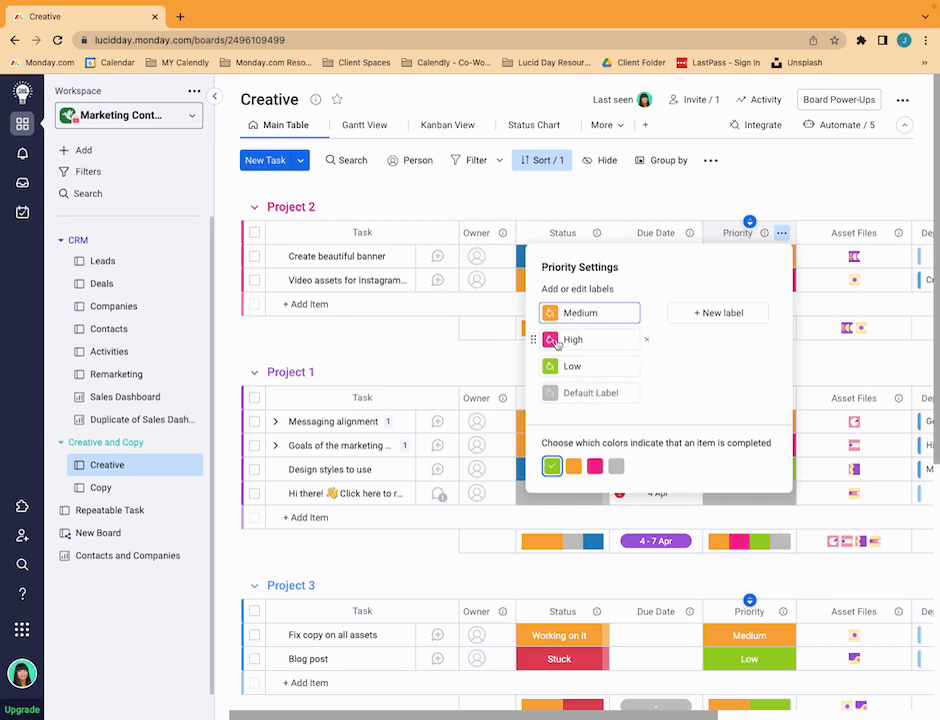
{"action": "left_click_drag", "start_coordinate": [534, 313], "coordinate": [533, 342]}
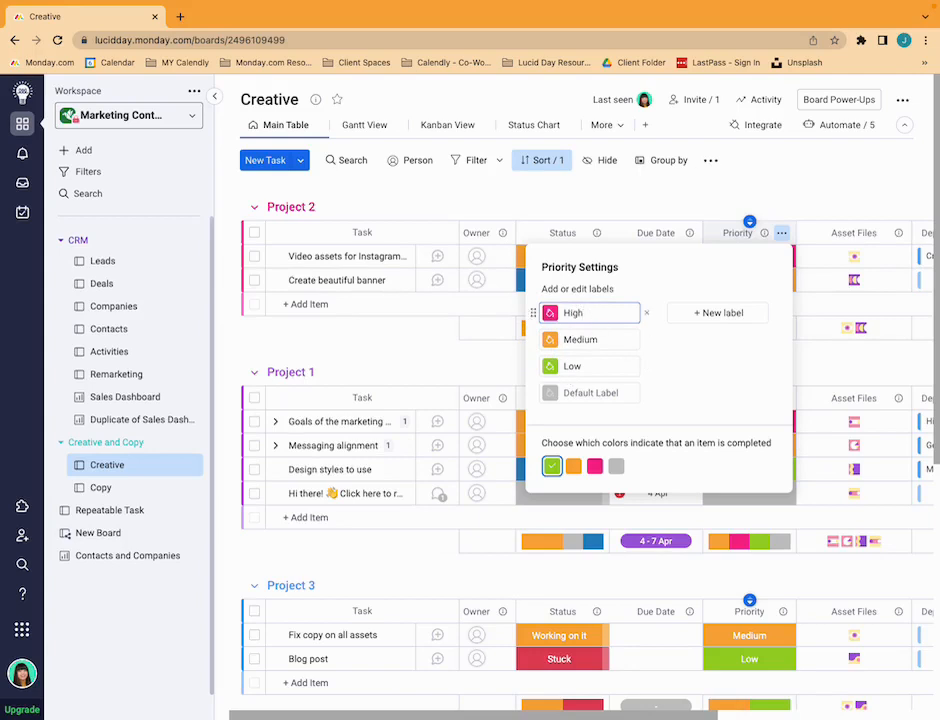
{"action": "left_click", "coordinate": [766, 196]}
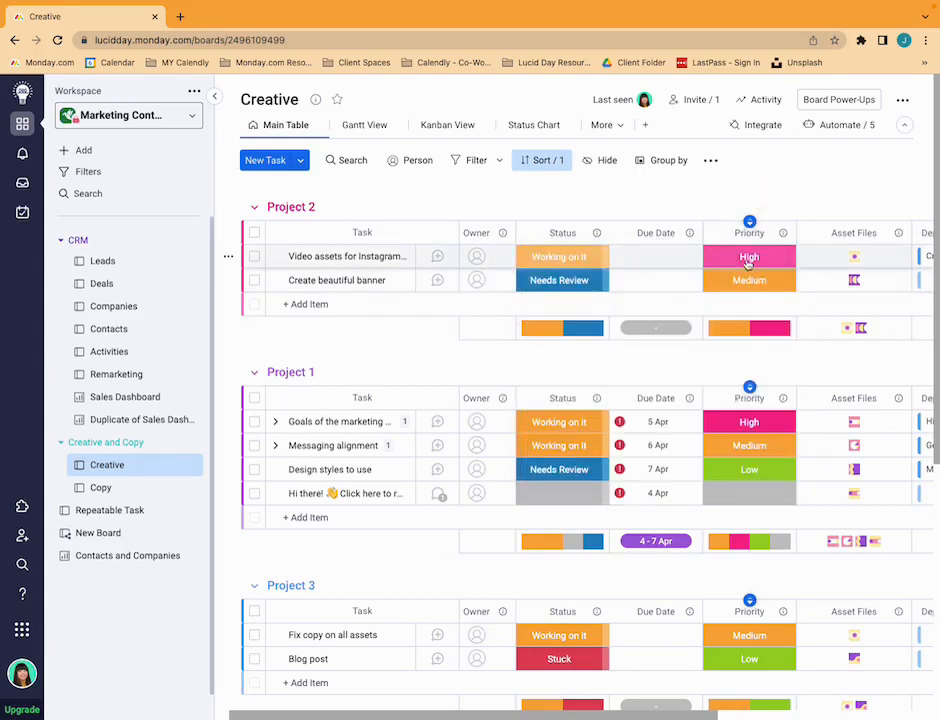
Step: Rearrange the Priority column's labels into the order Low, Medium, High
{"action": "left_click", "coordinate": [781, 232]}
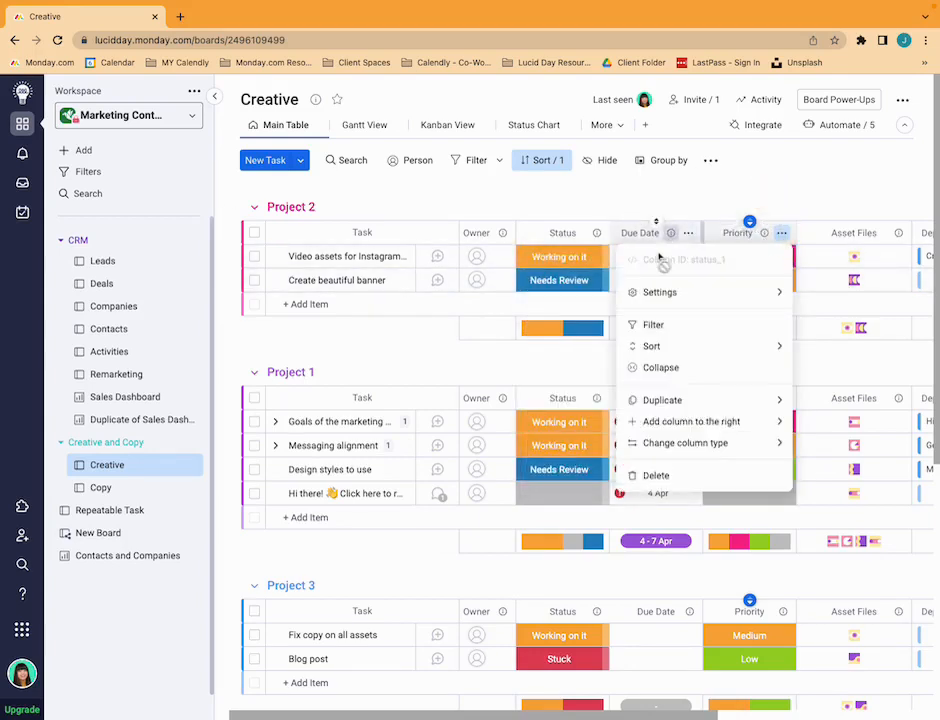
{"action": "mouse_move", "coordinate": [657, 290]}
{"action": "left_click", "coordinate": [525, 296]}
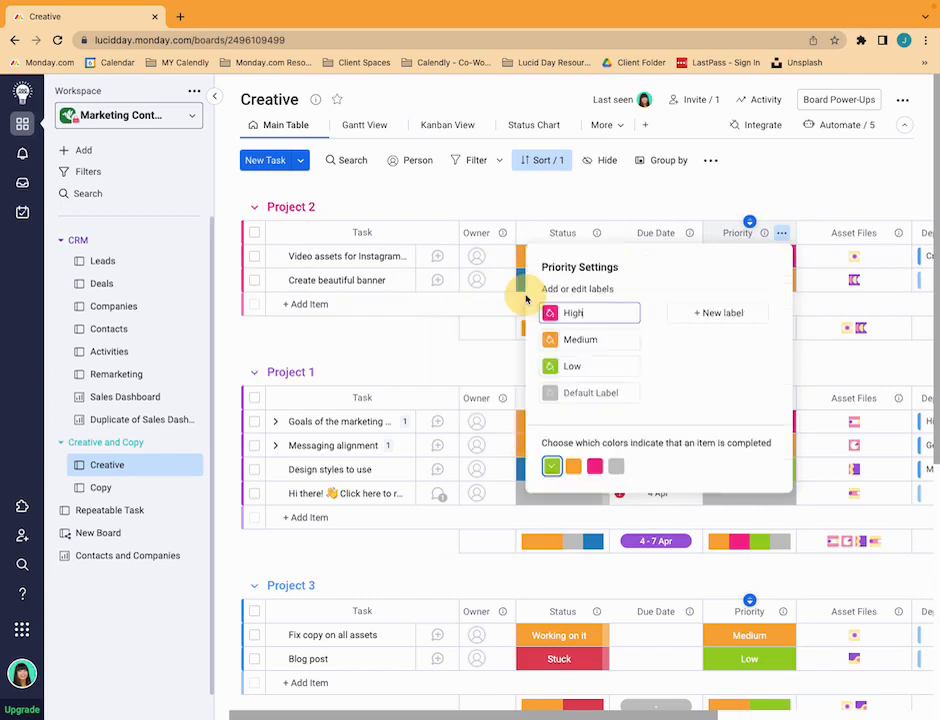
{"action": "mouse_move", "coordinate": [535, 365]}
{"action": "left_mouse_down"}
{"action": "mouse_move", "coordinate": [535, 310]}
{"action": "mouse_move", "coordinate": [540, 369]}
{"action": "left_mouse_up"}
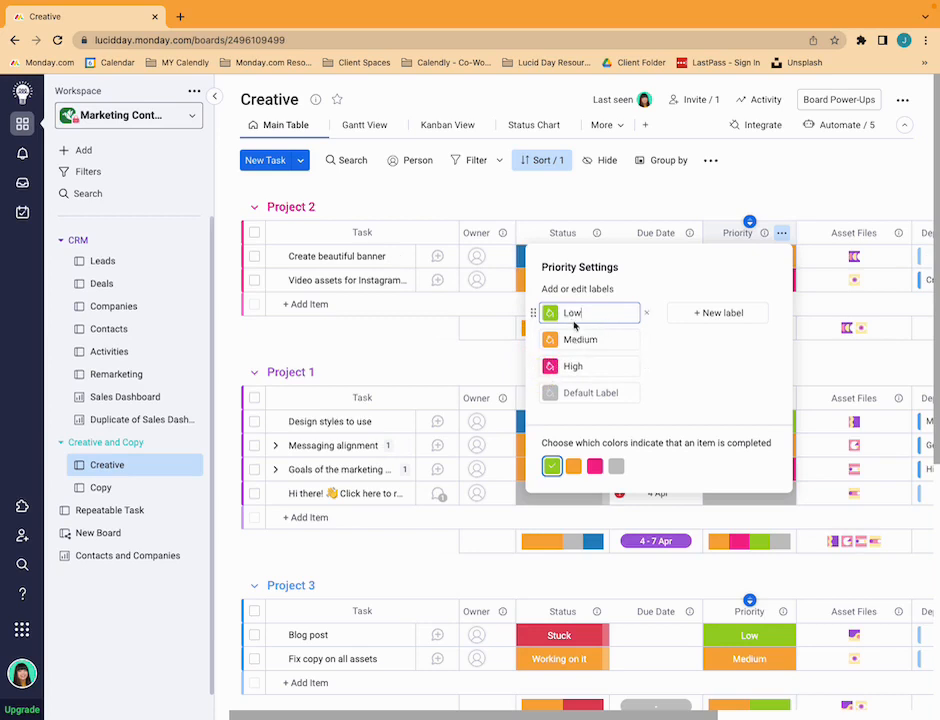
{"action": "left_click", "coordinate": [790, 204]}
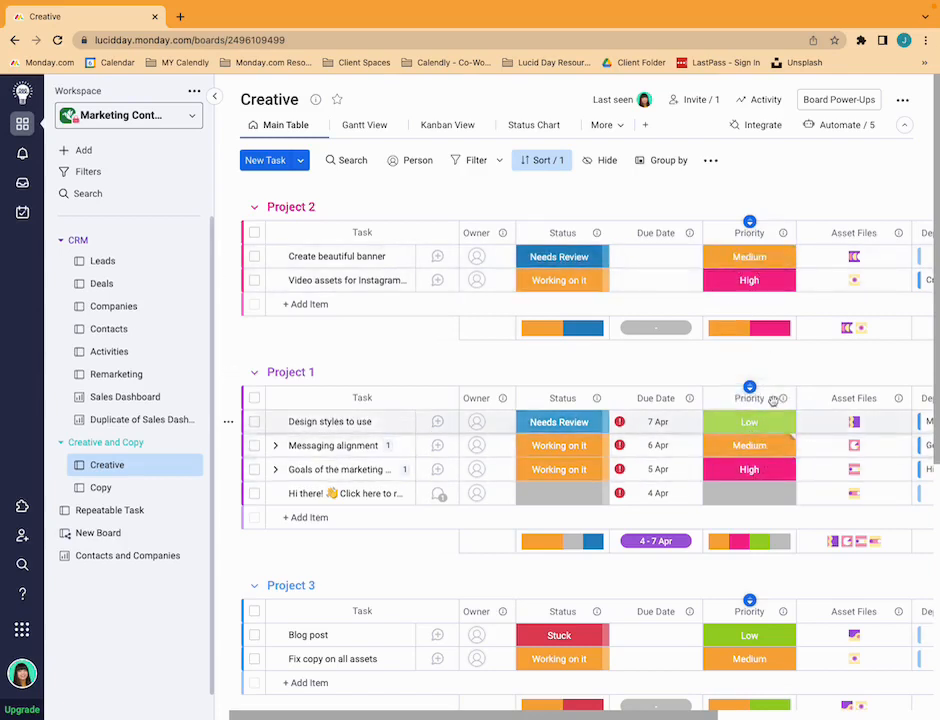
{"action": "mouse_move", "coordinate": [750, 222]}
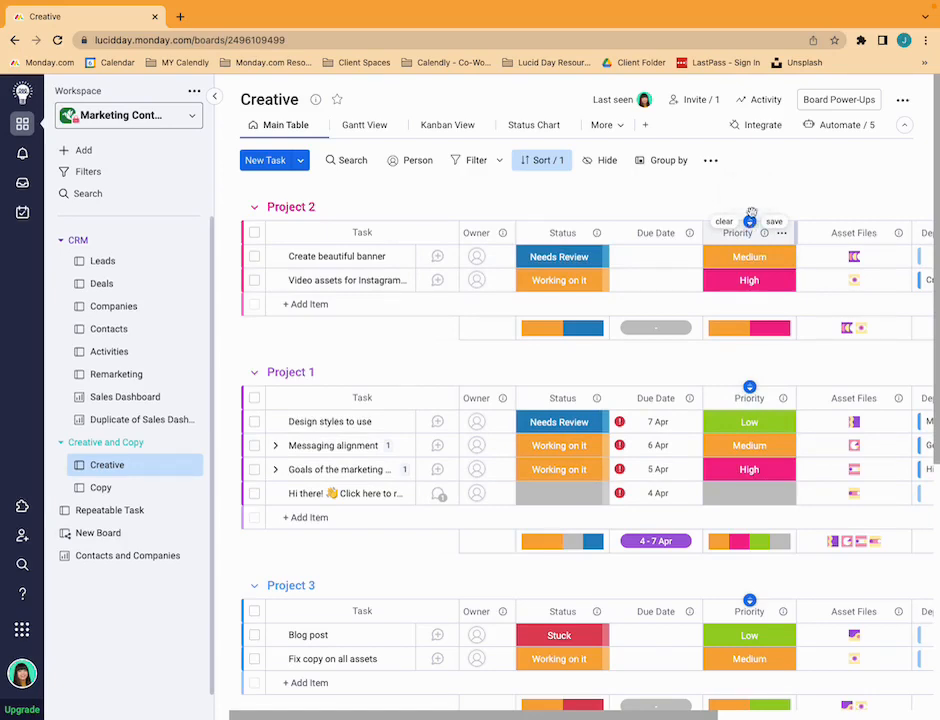
Step: Open the board's automations and duplicate the one that sets new Project 1 items to Needs Review
{"action": "left_click", "coordinate": [845, 125]}
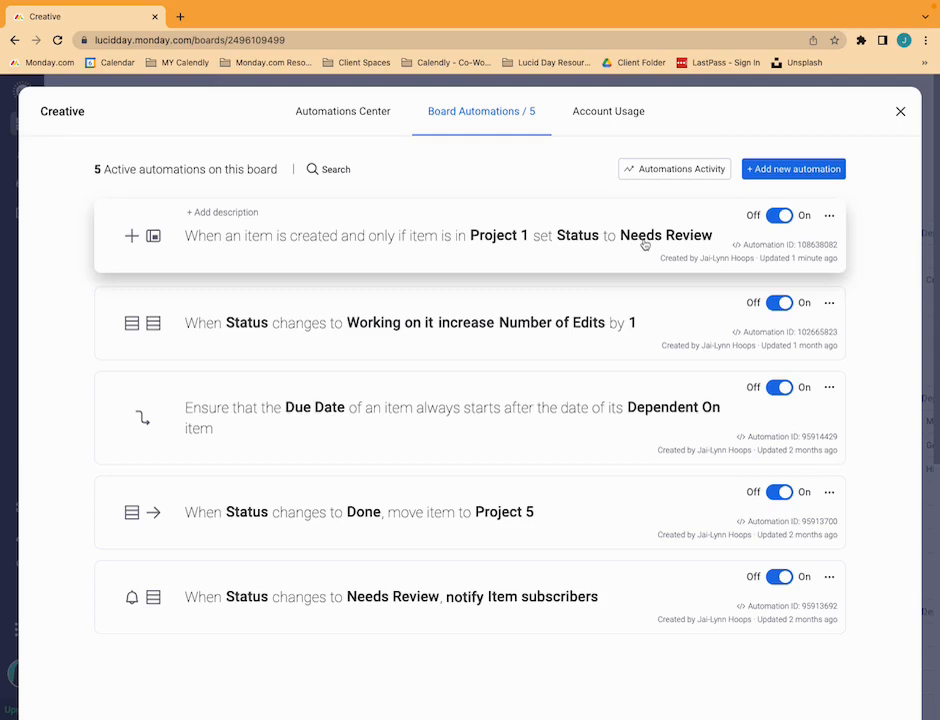
{"action": "left_click", "coordinate": [776, 172]}
{"action": "left_click", "coordinate": [254, 203]}
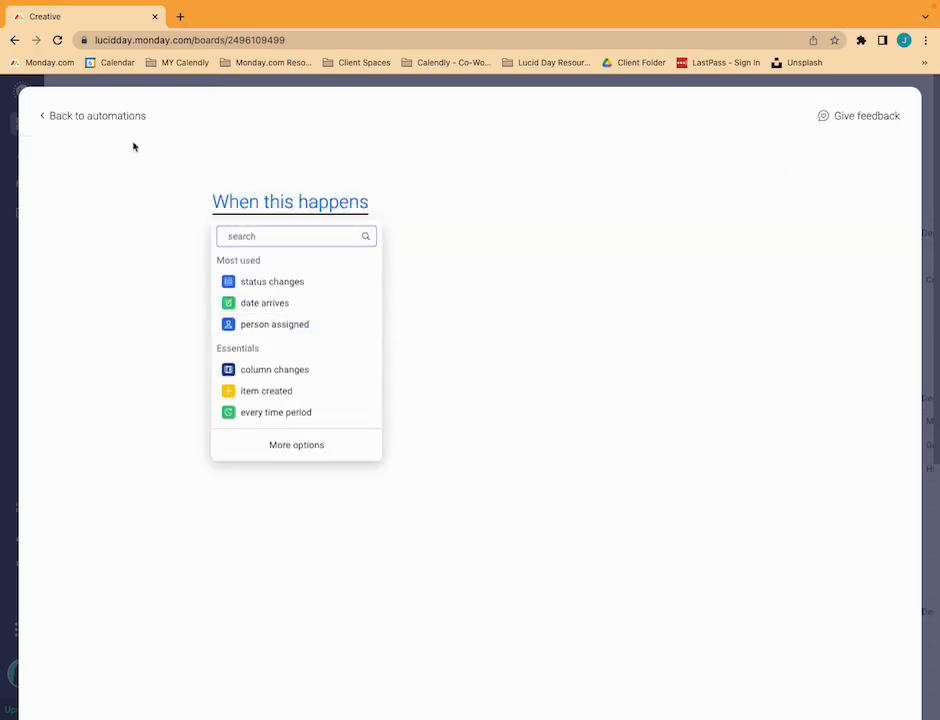
{"action": "left_click", "coordinate": [100, 118]}
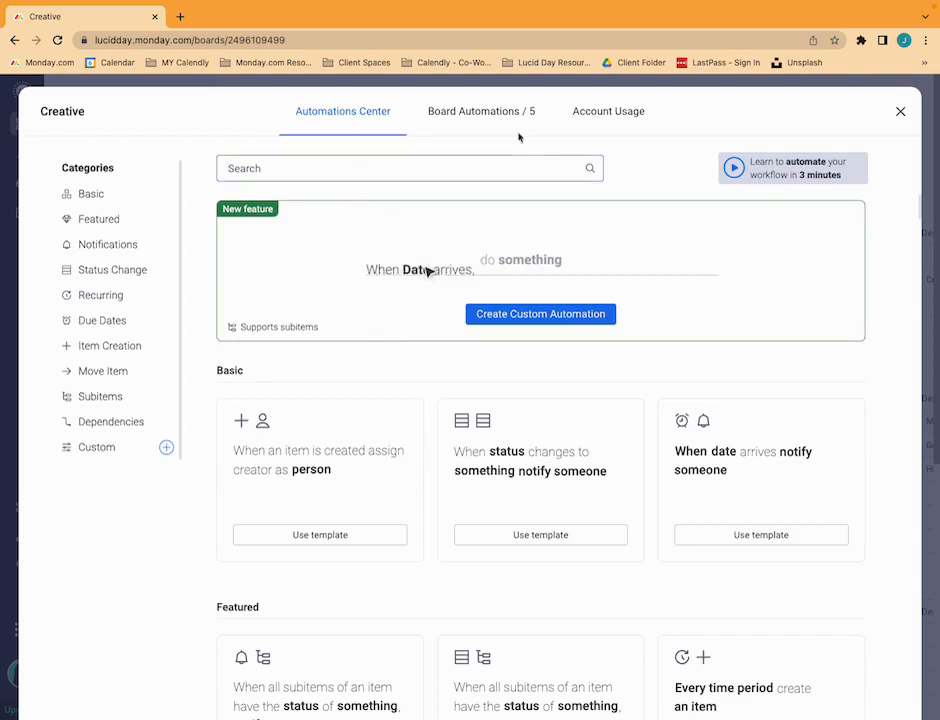
{"action": "left_click", "coordinate": [503, 118]}
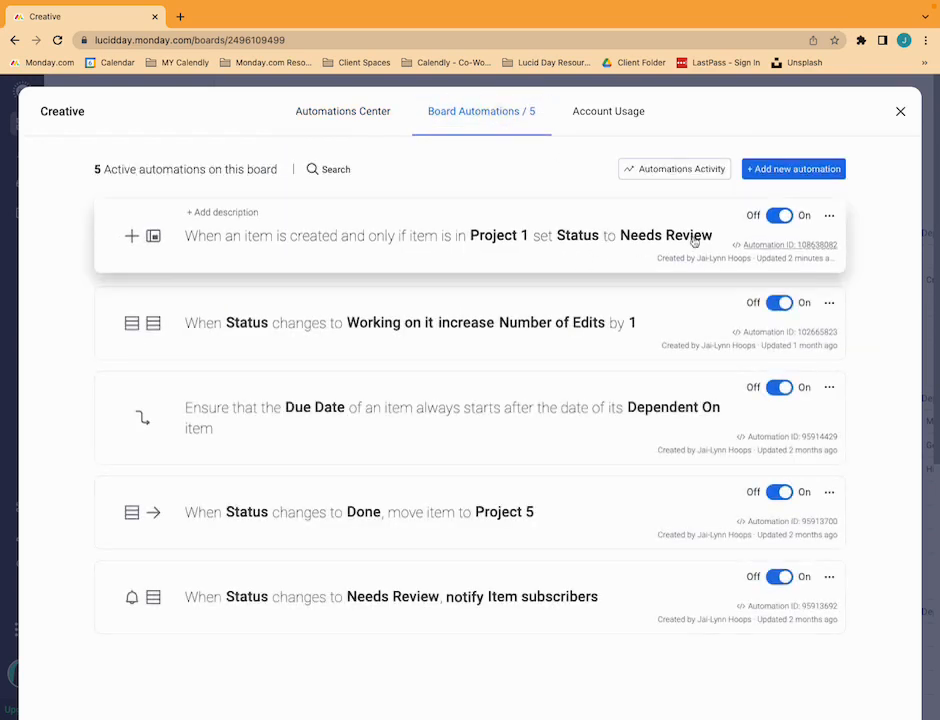
{"action": "left_click", "coordinate": [830, 217]}
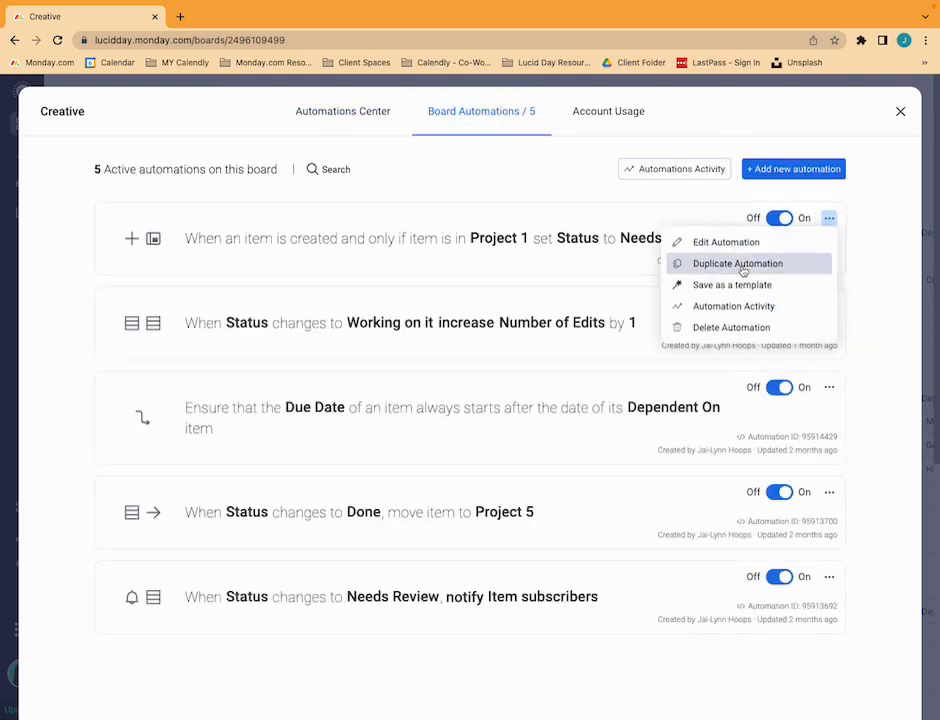
{"action": "left_click", "coordinate": [743, 266]}
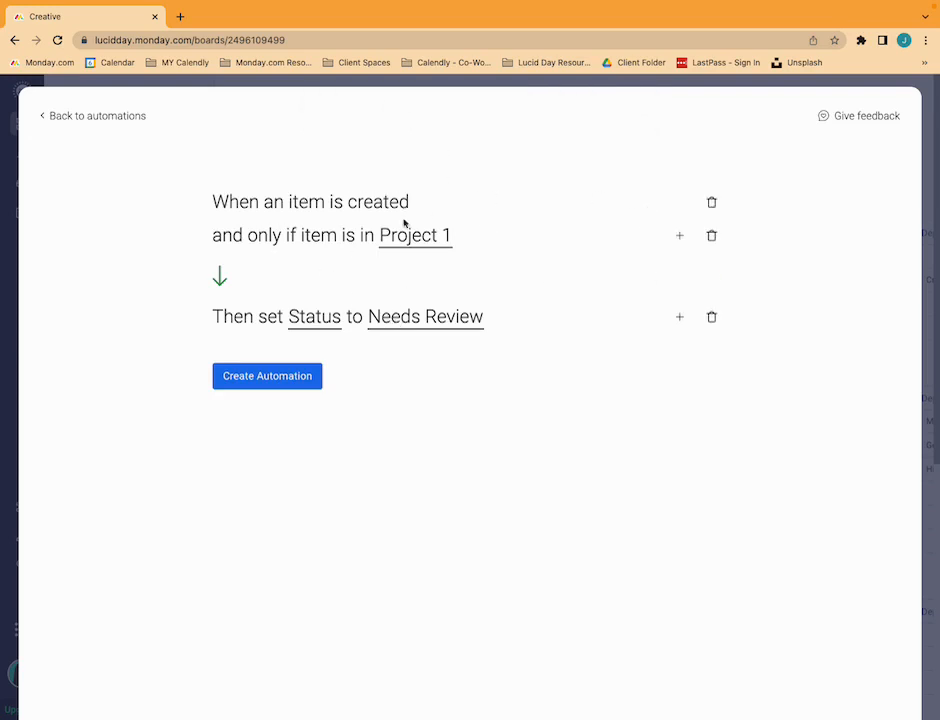
Step: Add an action setting Due Date to today, remove the Project 1 condition, and leave the automation editor without creating it
{"action": "left_click", "coordinate": [680, 318]}
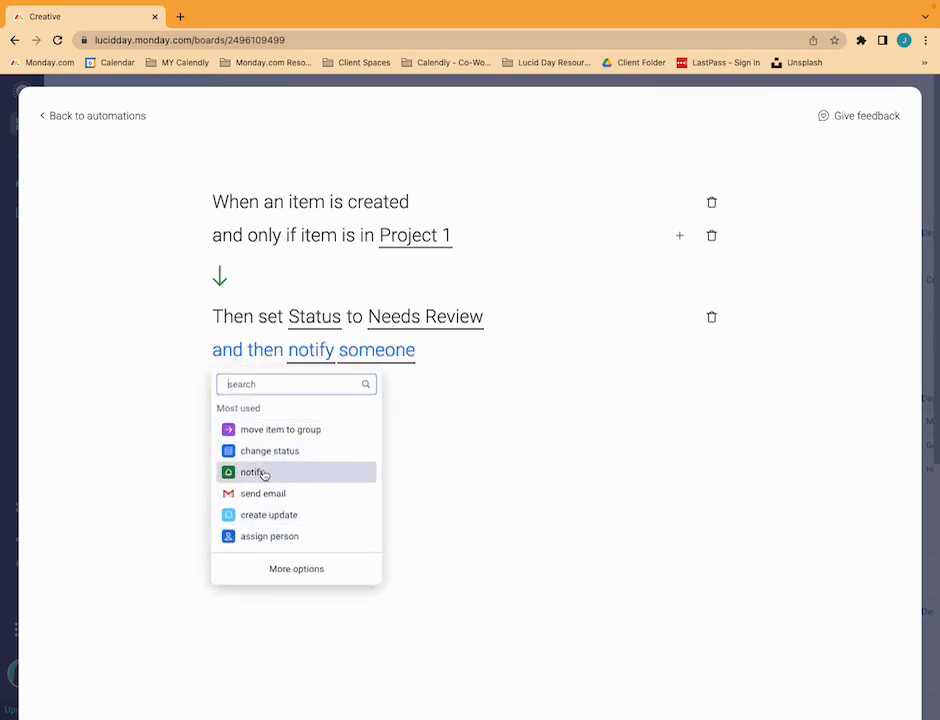
{"action": "type", "text": "date"}
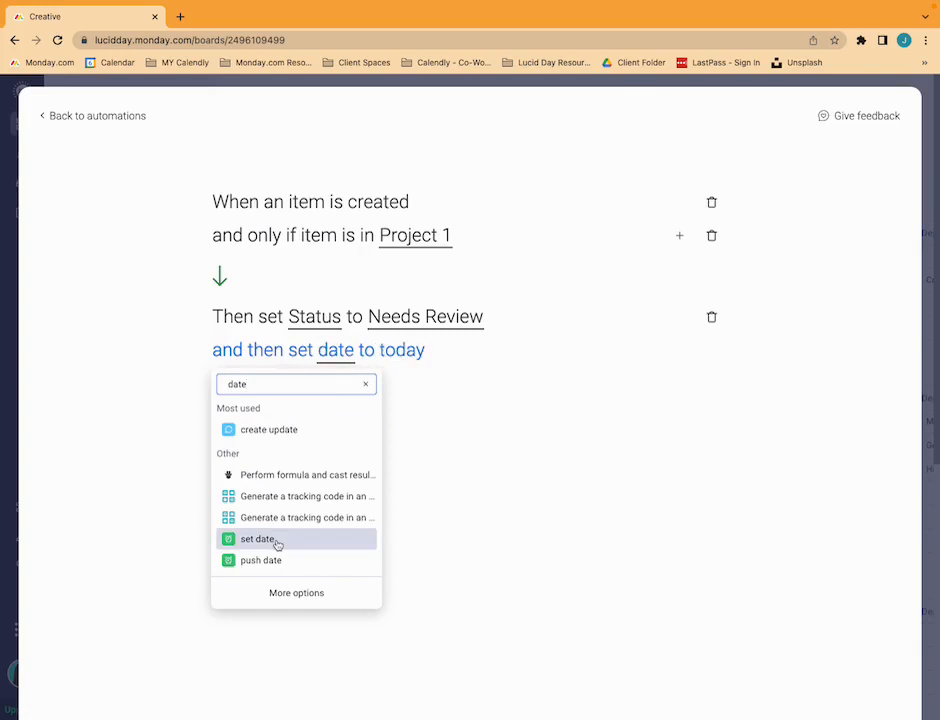
{"action": "left_click", "coordinate": [278, 540]}
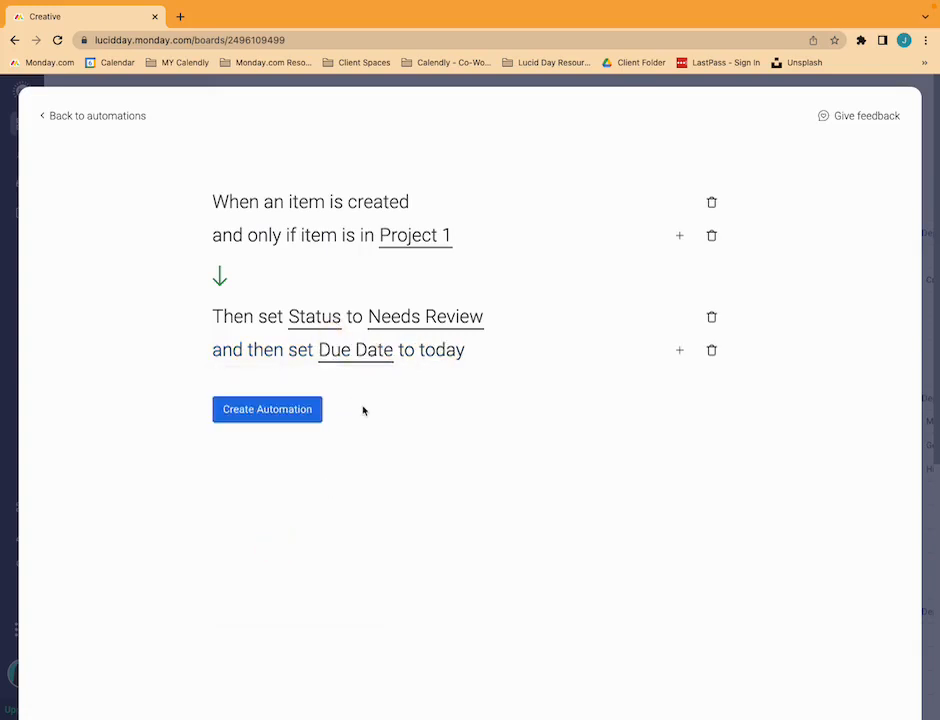
{"action": "left_click", "coordinate": [711, 235]}
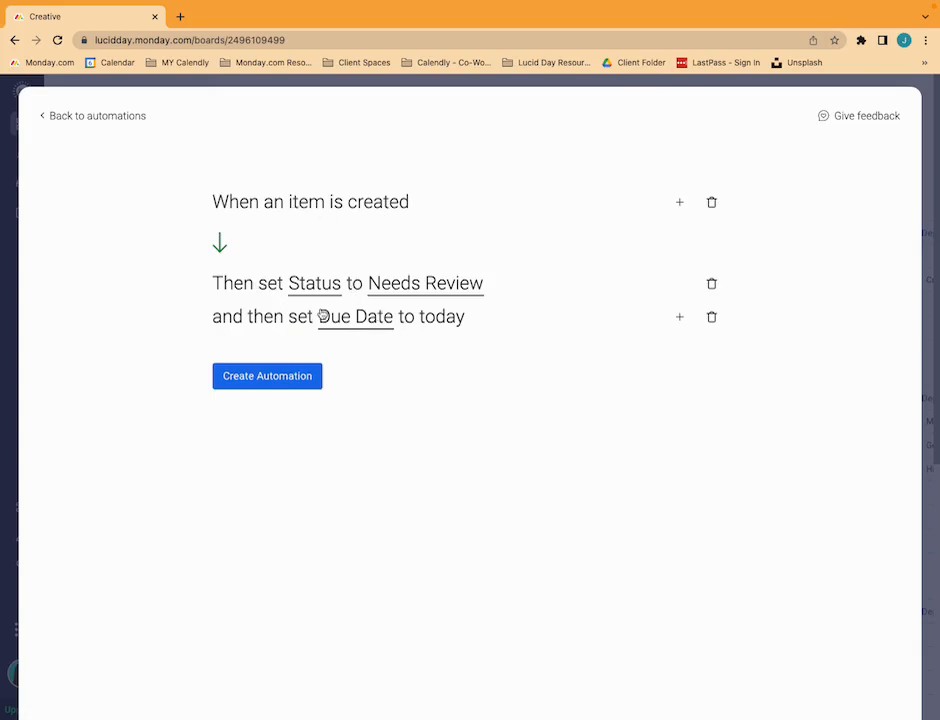
{"action": "left_click", "coordinate": [918, 92]}
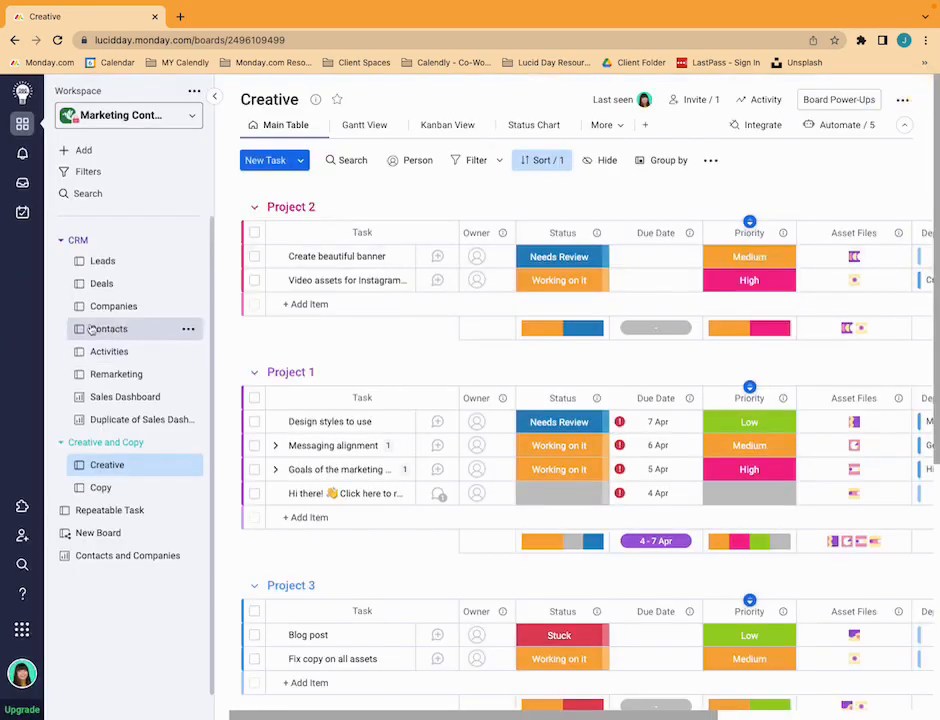